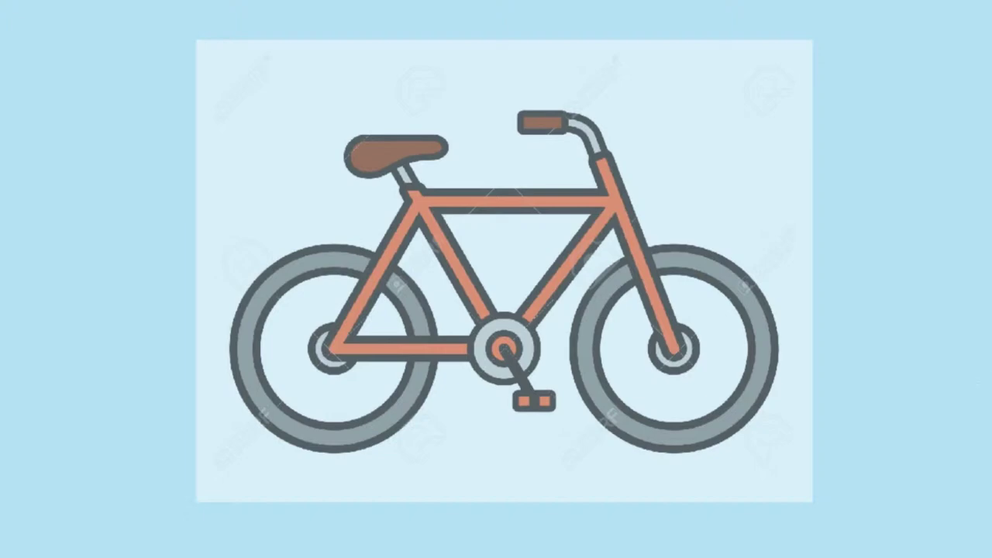
Trace both tyres and inner rims with thick black circles, copying from rear to front wheel.
{"action": "left_click_drag", "start_coordinate": [333, 349], "coordinate": [436, 450]}
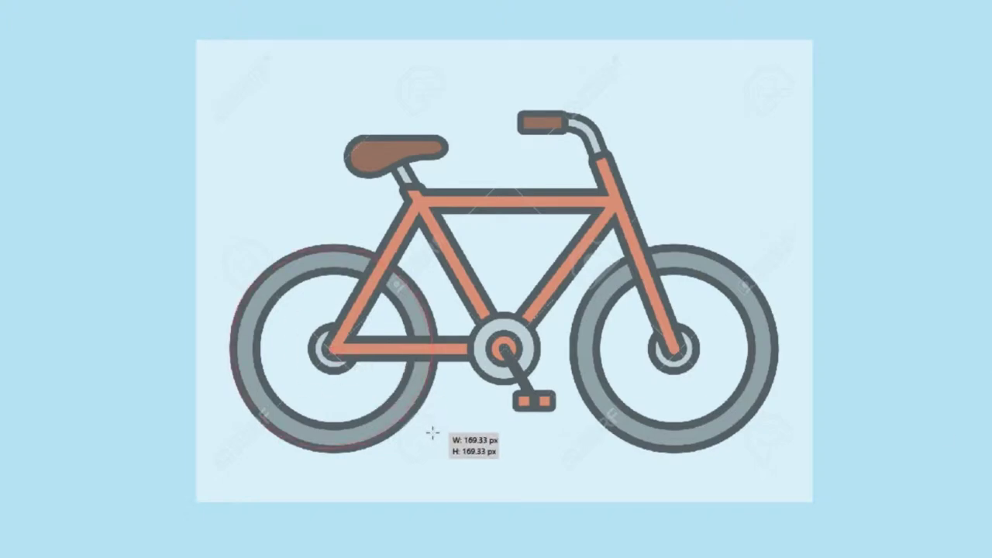
{"action": "left_click_drag", "start_coordinate": [675, 348], "coordinate": [774, 380]}
{"action": "key", "text": "v"}
{"action": "left_click", "coordinate": [309, 258]}
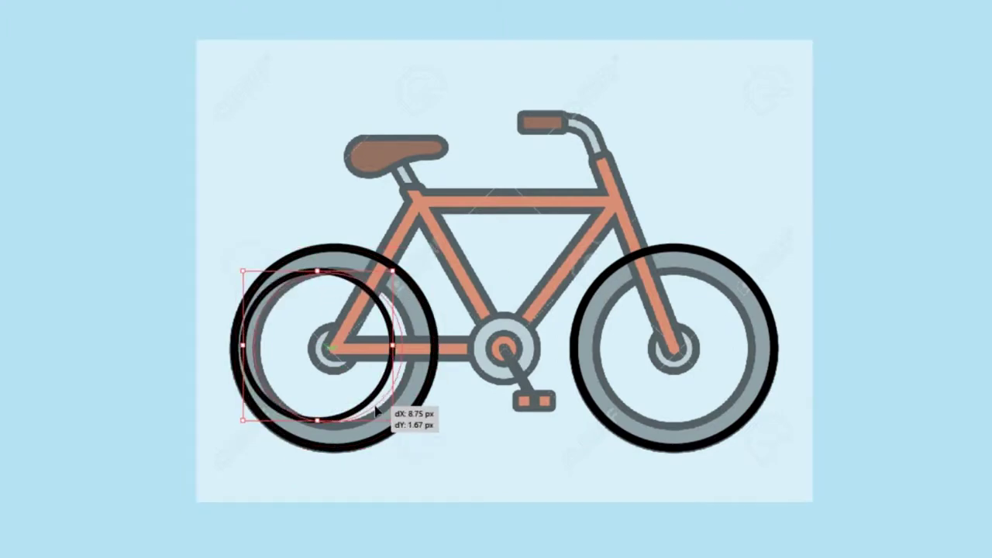
{"action": "left_click_drag", "start_coordinate": [309, 258], "coordinate": [335, 430]}
{"action": "left_click_drag", "start_coordinate": [333, 271], "coordinate": [675, 271]}
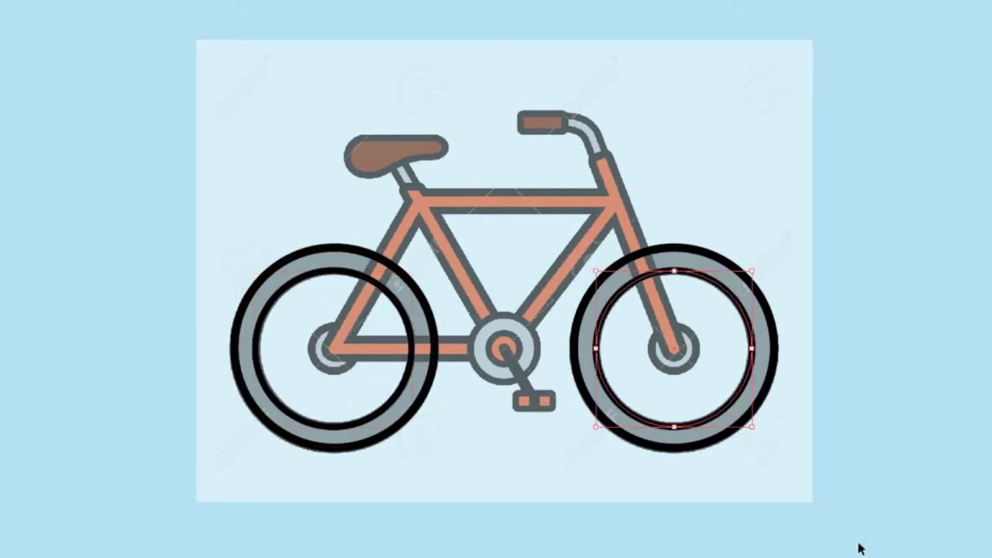
{"action": "left_click", "coordinate": [867, 504]}
Draw small black hub circles at the wheel centres.
{"action": "key", "text": "l"}
{"action": "mouse_move", "coordinate": [335, 348]}
{"action": "left_mouse_down"}
{"action": "mouse_move", "coordinate": [355, 366]}
{"action": "mouse_move", "coordinate": [674, 348]}
{"action": "left_mouse_up"}
{"action": "left_click", "coordinate": [647, 538]}
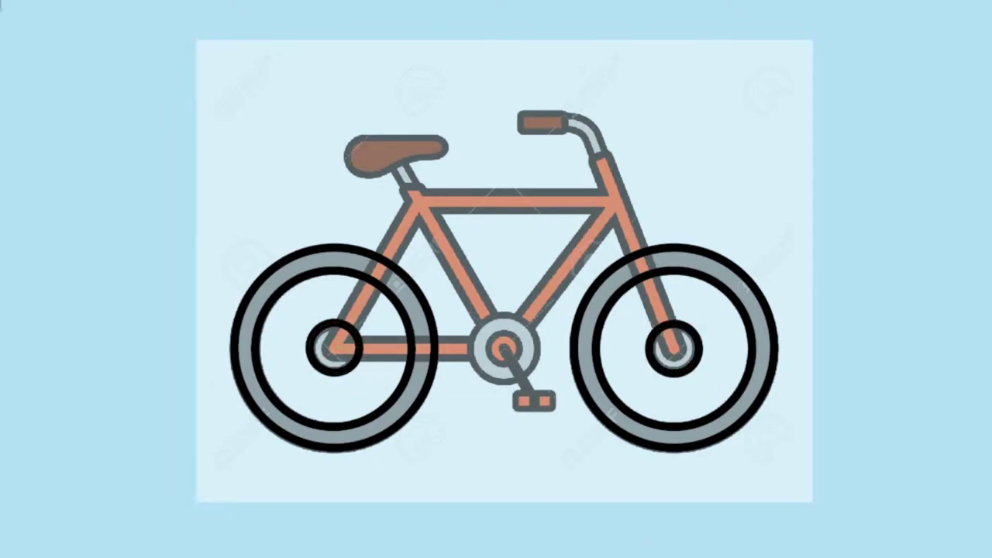
Trace a closed frame outline through rear hub, seat, stem, front hub and crank.
{"action": "left_click_drag", "start_coordinate": [341, 248], "coordinate": [421, 188]}
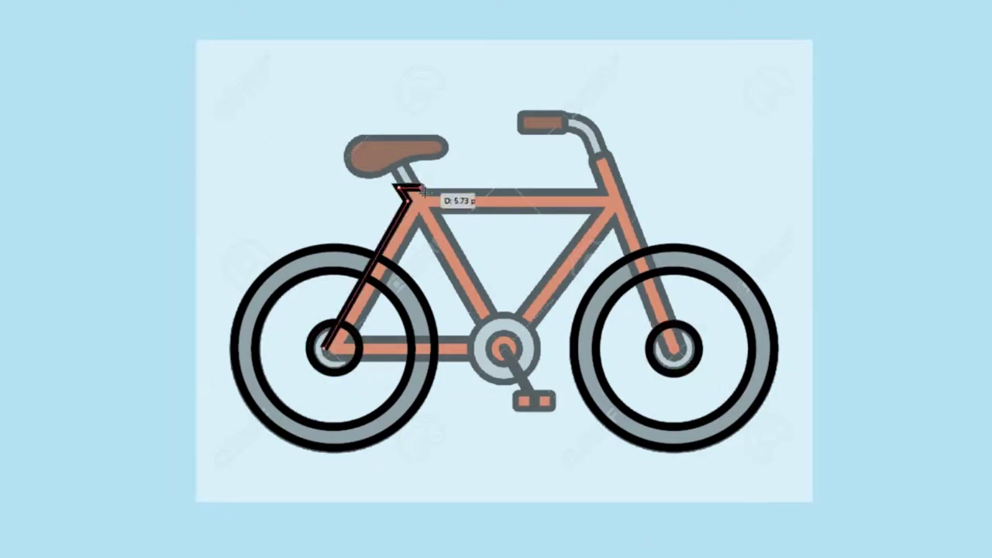
{"action": "left_click", "coordinate": [603, 191]}
{"action": "left_click", "coordinate": [591, 160]}
{"action": "left_click", "coordinate": [608, 150]}
{"action": "left_click", "coordinate": [679, 353]}
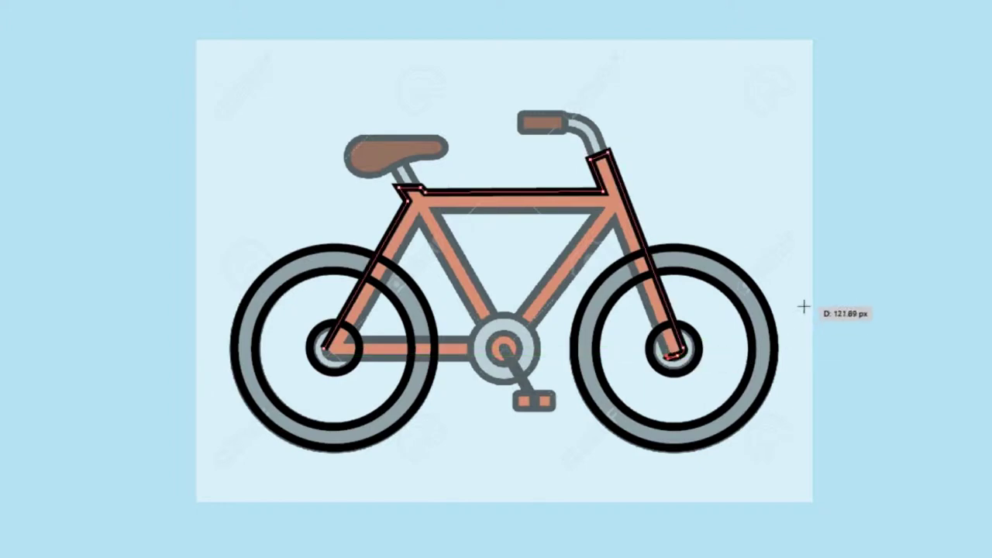
{"action": "left_click", "coordinate": [669, 358]}
{"action": "left_click", "coordinate": [613, 217]}
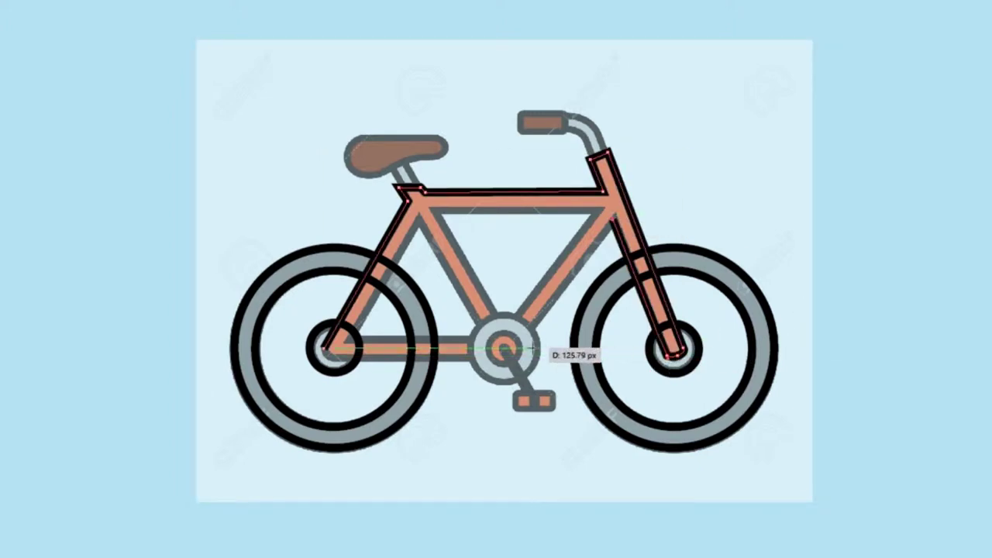
{"action": "left_click", "coordinate": [504, 353]}
{"action": "left_click", "coordinate": [326, 349]}
Round off the frame outline's corner at the rear hub.
{"action": "scroll", "coordinate": [323, 347], "scroll_direction": "up", "scroll_amount": 5}
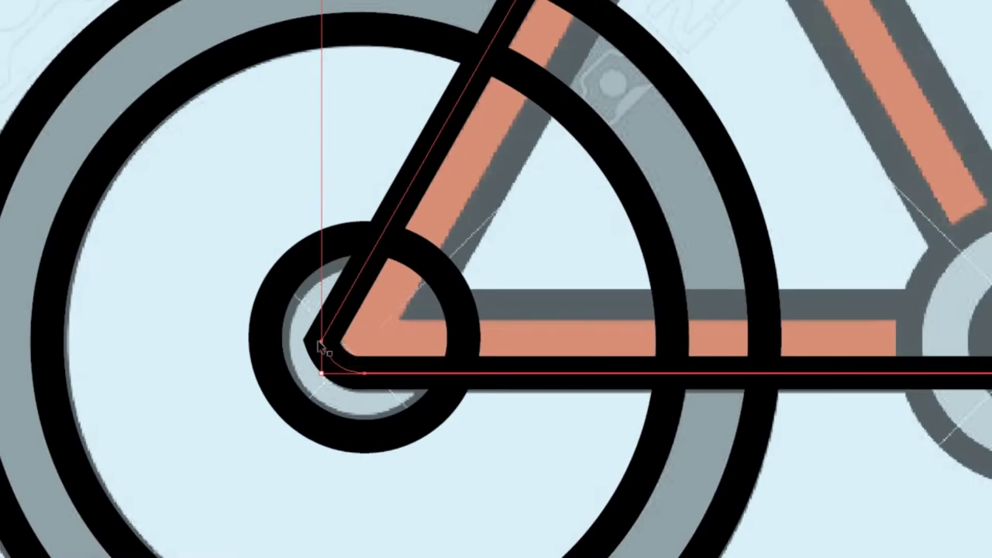
{"action": "left_click_drag", "start_coordinate": [320, 342], "coordinate": [318, 299]}
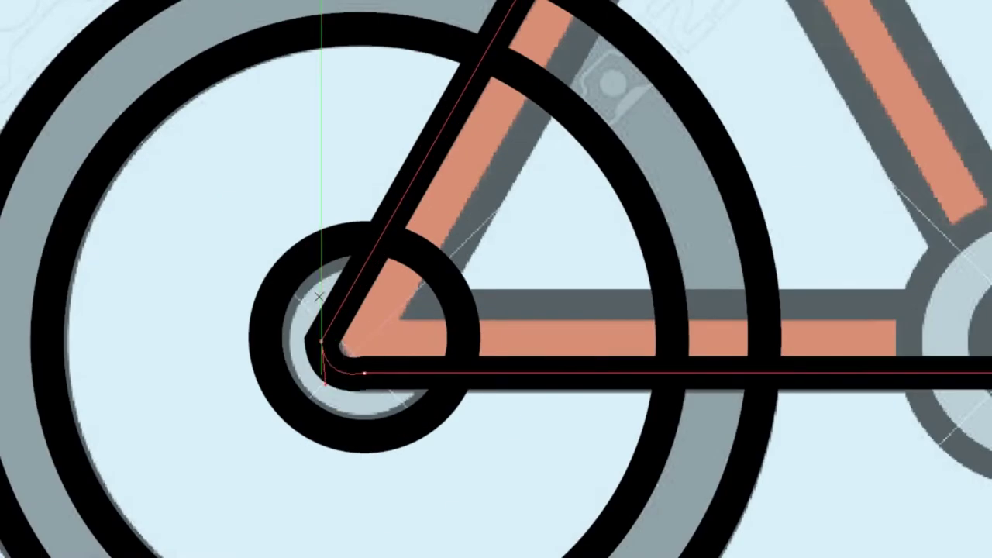
{"action": "left_click_drag", "start_coordinate": [324, 397], "coordinate": [322, 374]}
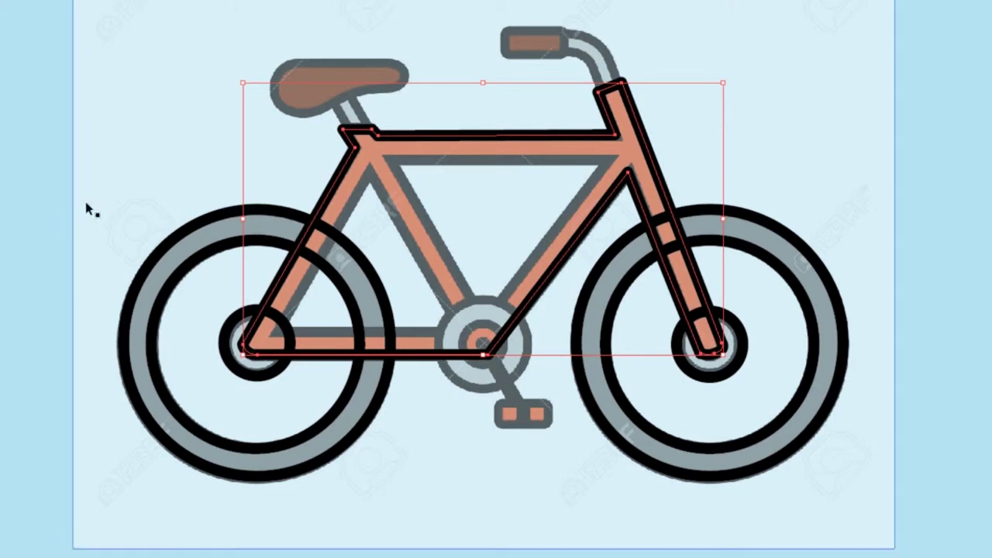
Trace the rear inner frame triangle as a closed three-point path.
{"action": "left_click", "coordinate": [84, 197]}
{"action": "left_click", "coordinate": [277, 333]}
{"action": "left_click", "coordinate": [370, 174]}
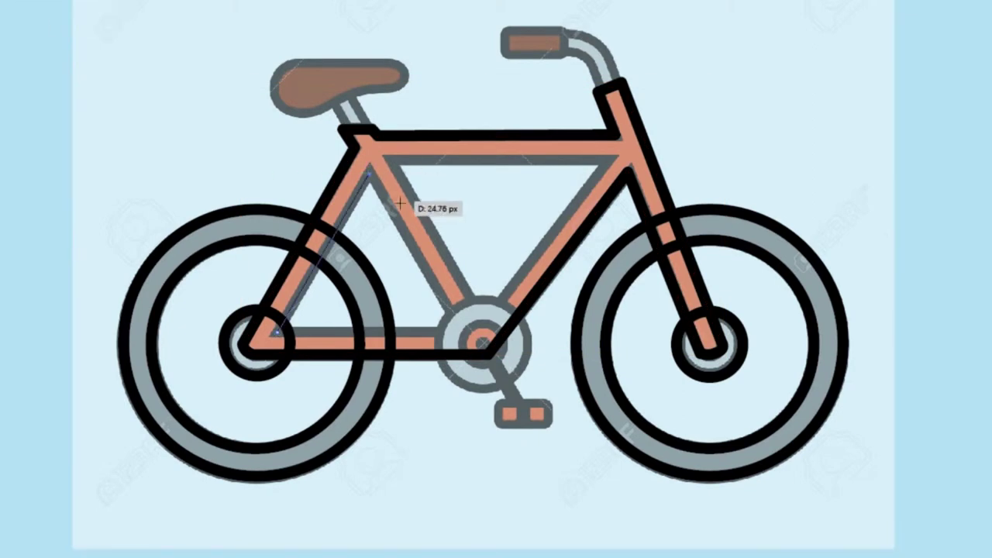
{"action": "left_click", "coordinate": [461, 333]}
{"action": "left_click", "coordinate": [277, 335]}
{"action": "left_click", "coordinate": [93, 233]}
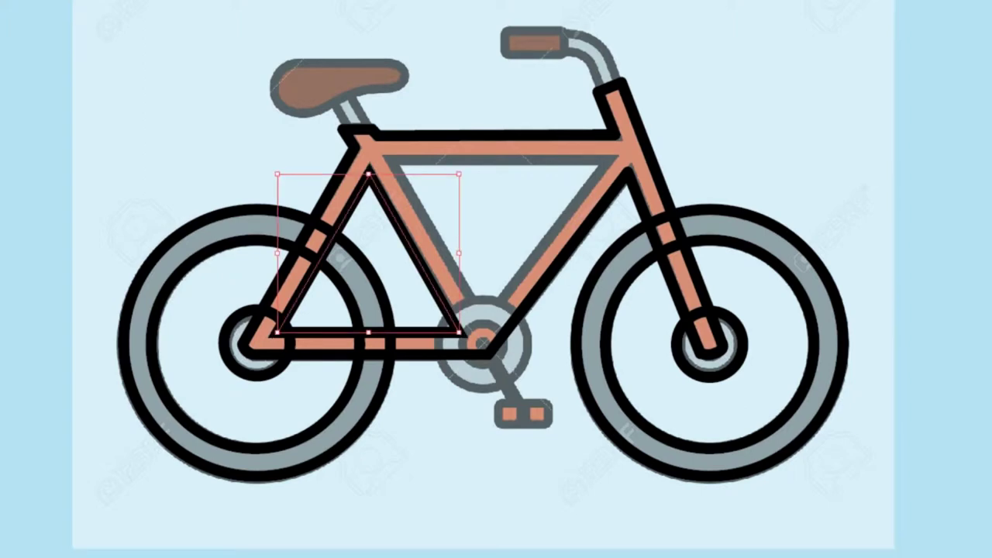
Trace the front inner frame triangle as a closed three-point path.
{"action": "left_click", "coordinate": [387, 161]}
{"action": "left_click", "coordinate": [608, 164]}
{"action": "left_click", "coordinate": [483, 335]}
{"action": "left_click", "coordinate": [388, 161]}
{"action": "left_click", "coordinate": [637, 329]}
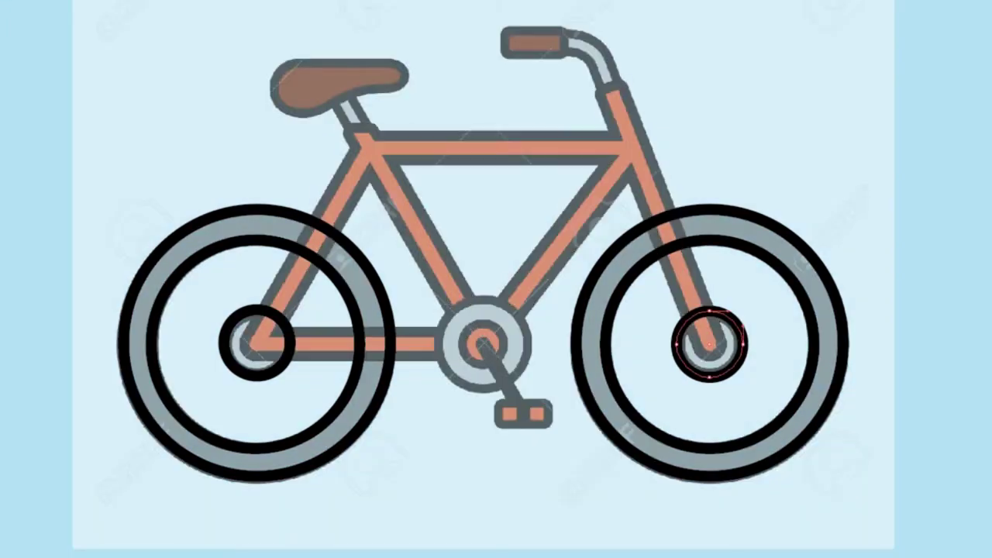
Draw a large circle over the chainring and a small one at the crank centre.
{"action": "left_click_drag", "start_coordinate": [504, 370], "coordinate": [532, 392]}
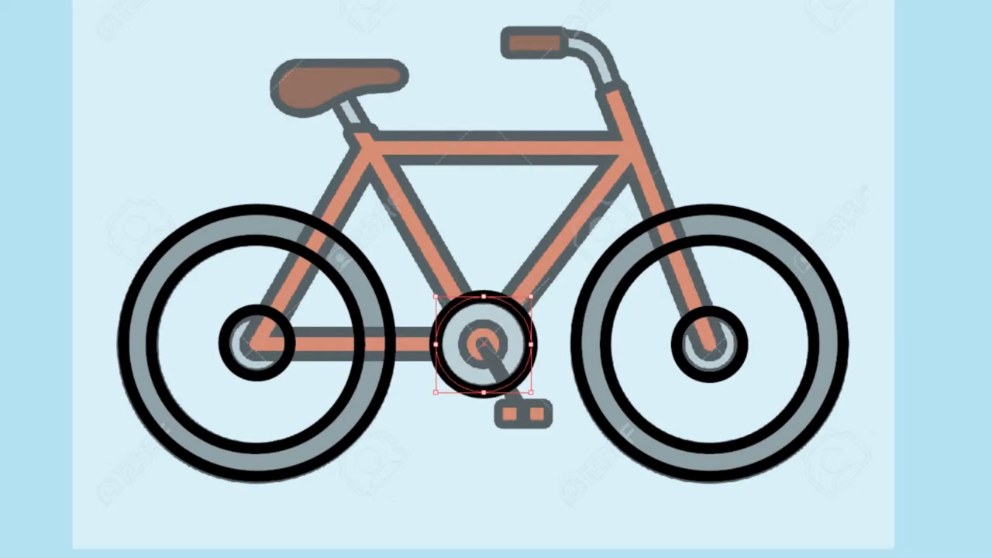
{"action": "left_click_drag", "start_coordinate": [462, 325], "coordinate": [504, 364]}
{"action": "key", "text": "ctrl+shift+a"}
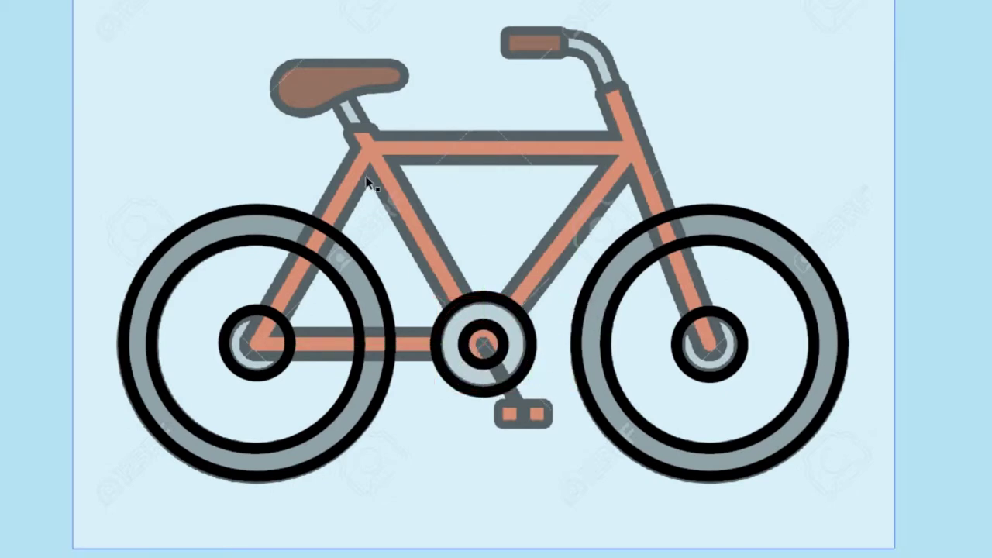
{"action": "left_click", "coordinate": [309, 232]}
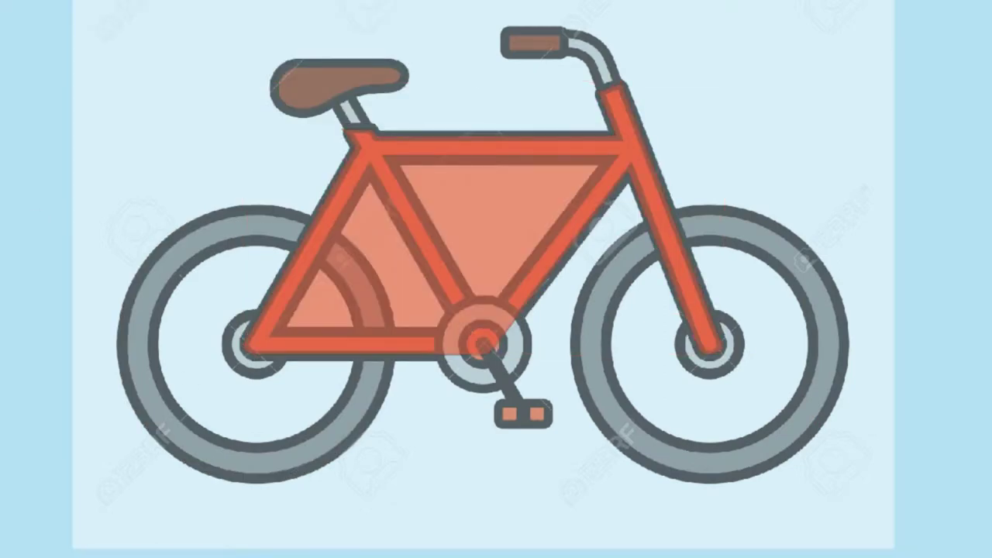
Fill the frame red and make a compound path so the inner triangles show through.
{"action": "left_click", "coordinate": [434, 233]}
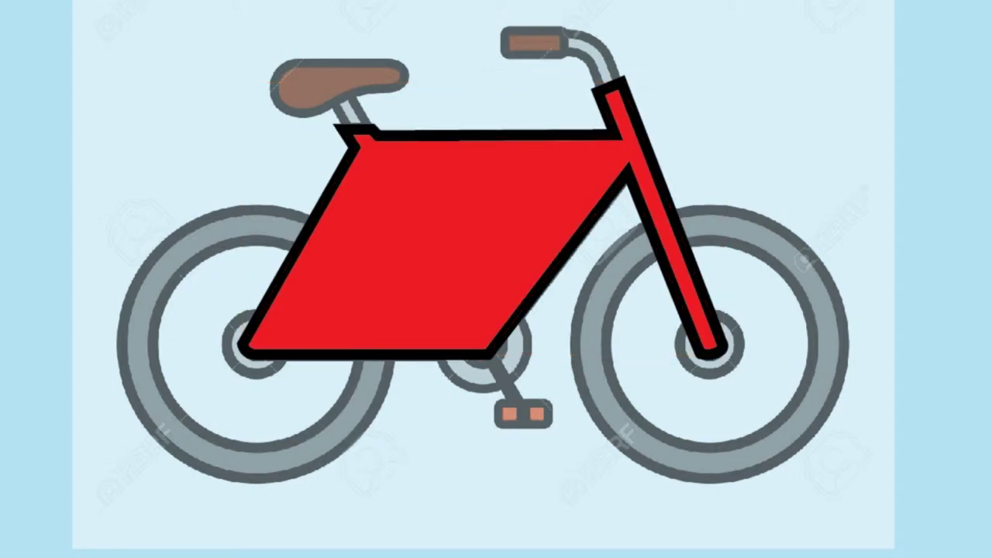
{"action": "left_click", "coordinate": [466, 221]}
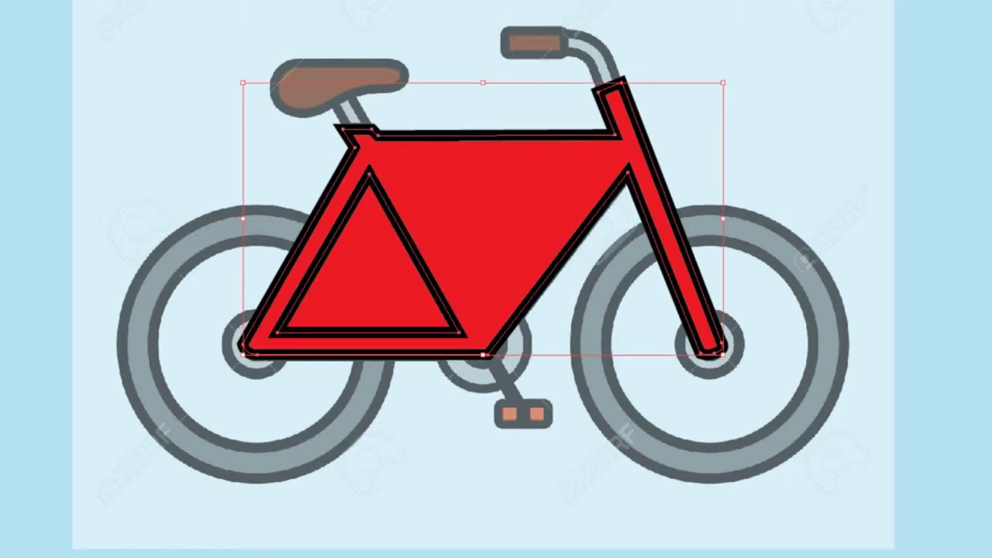
{"action": "key", "text": "ctrl+8"}
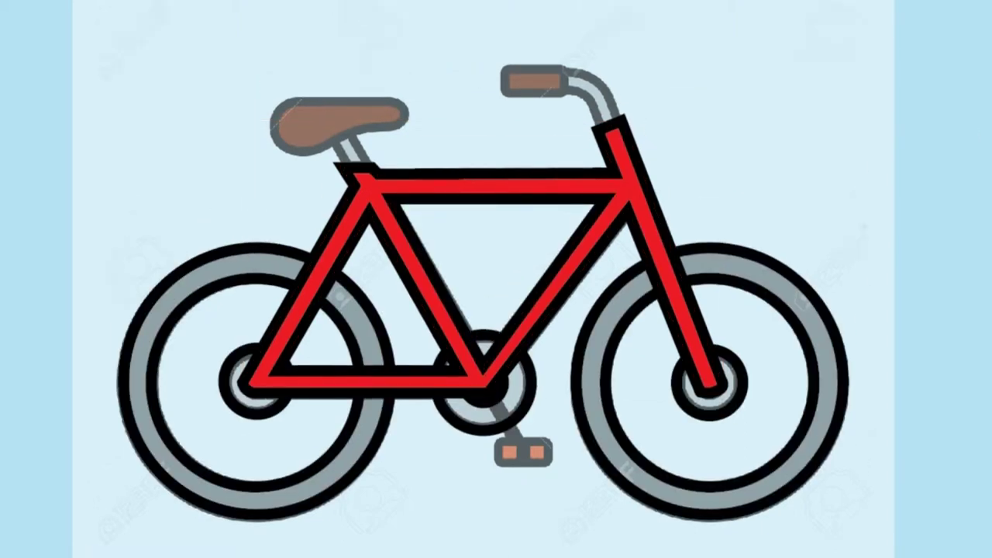
{"action": "left_click", "coordinate": [483, 381]}
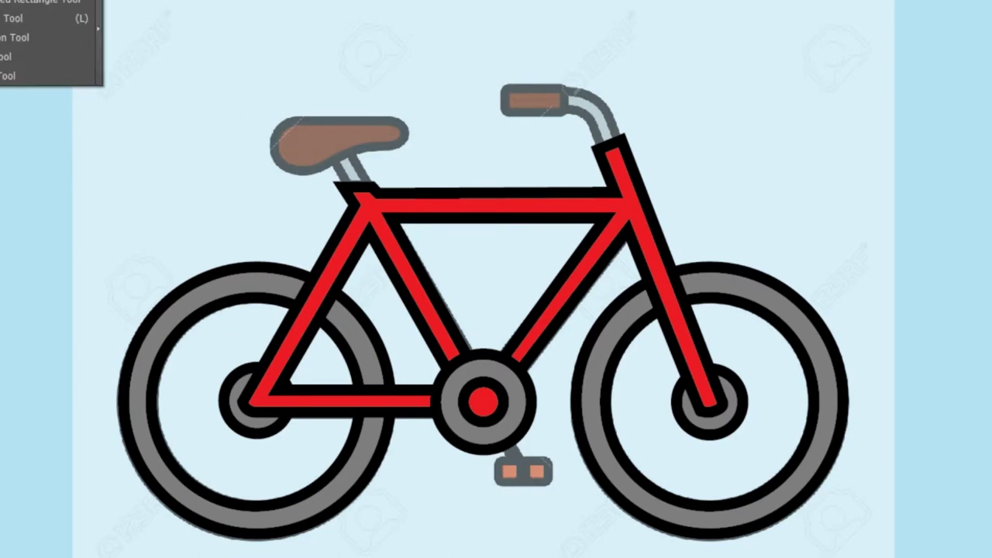
Draw a red rounded pedal shape, group its pieces, and move it onto the traced pedal.
{"action": "left_click_drag", "start_coordinate": [497, 457], "coordinate": [566, 487]}
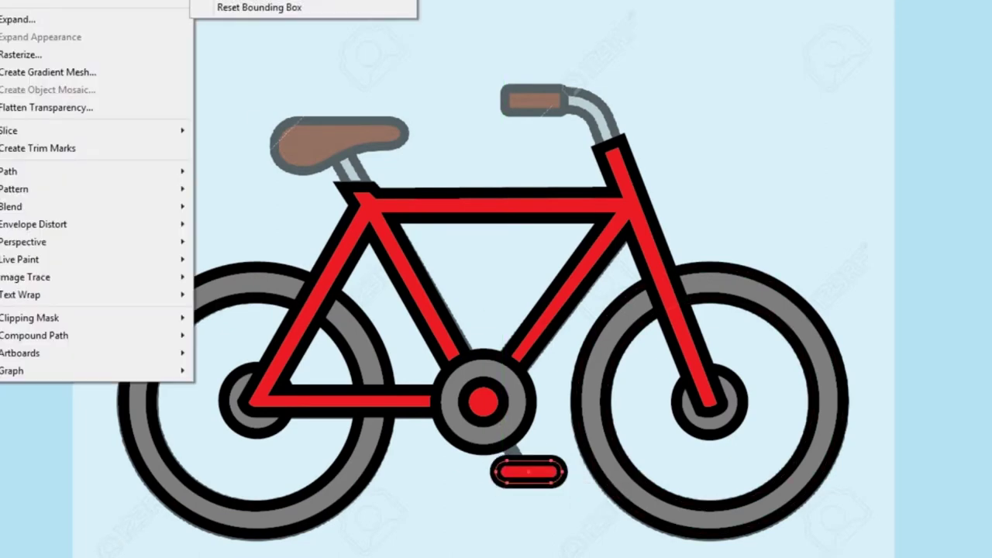
{"action": "right_click", "coordinate": [570, 480]}
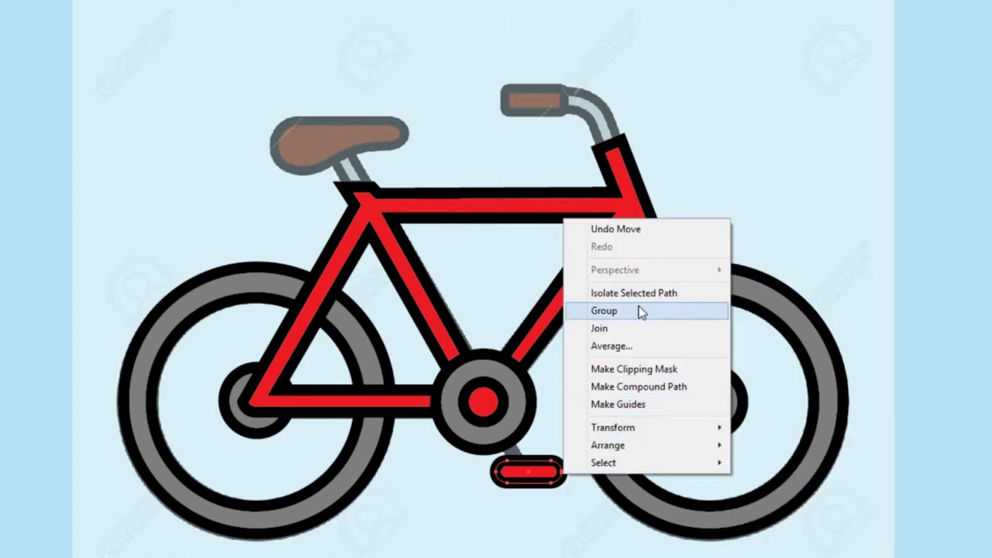
{"action": "left_click", "coordinate": [695, 308]}
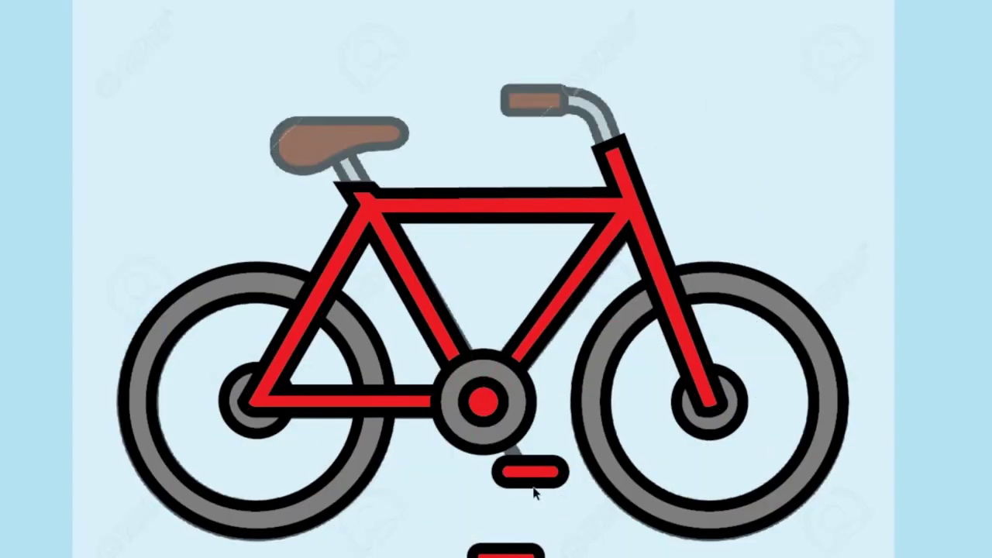
{"action": "mouse_move", "coordinate": [534, 493]}
{"action": "left_mouse_down"}
{"action": "mouse_move", "coordinate": [524, 474]}
{"action": "mouse_move", "coordinate": [729, 457]}
{"action": "left_mouse_up"}
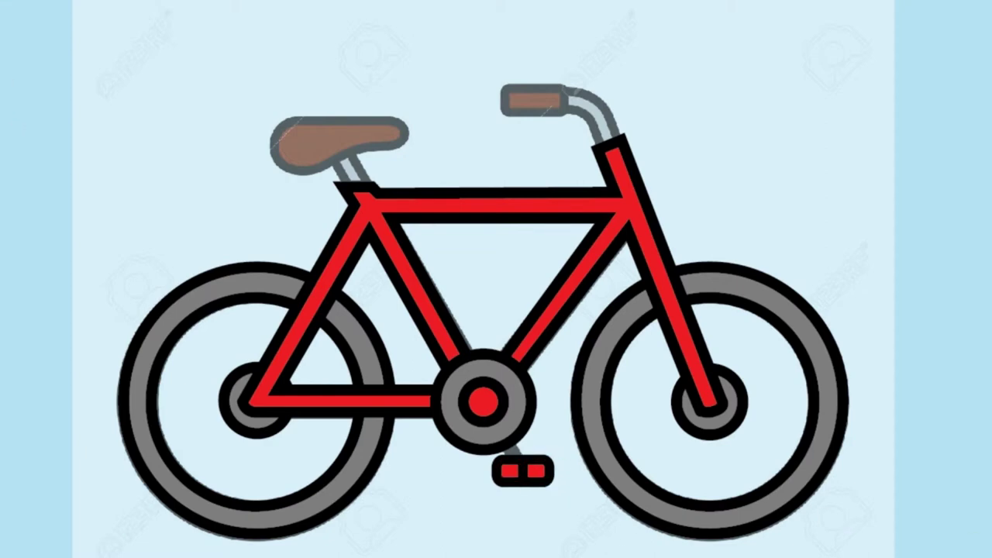
Draw a thick red crank arm from the chainring down to the pedal.
{"action": "left_click_drag", "start_coordinate": [946, 465], "coordinate": [946, 395]}
{"action": "right_click", "coordinate": [552, 223]}
{"action": "left_click", "coordinate": [768, 460]}
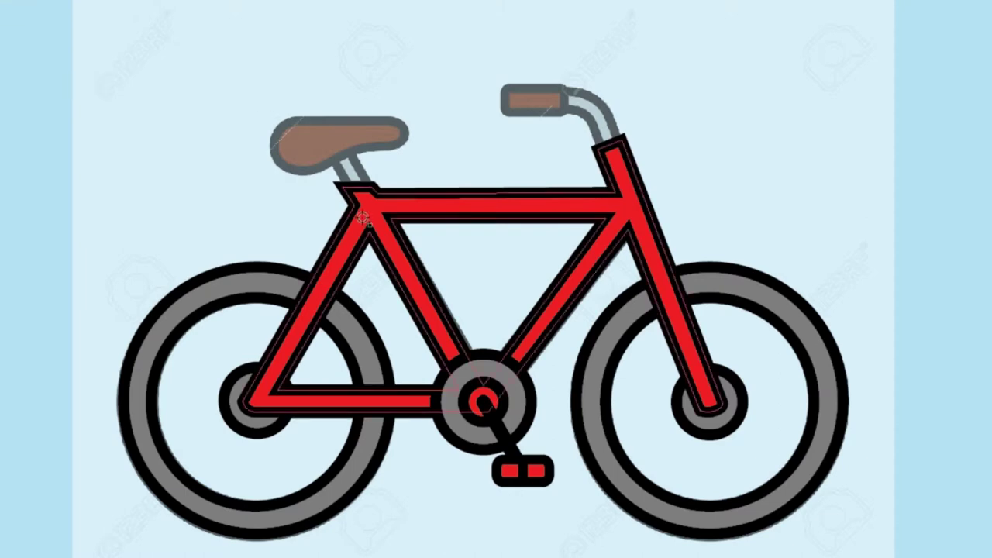
Merge a red rounded rectangle with the saddle into one black-outlined red seat.
{"action": "left_click_drag", "start_coordinate": [274, 119], "coordinate": [405, 148]}
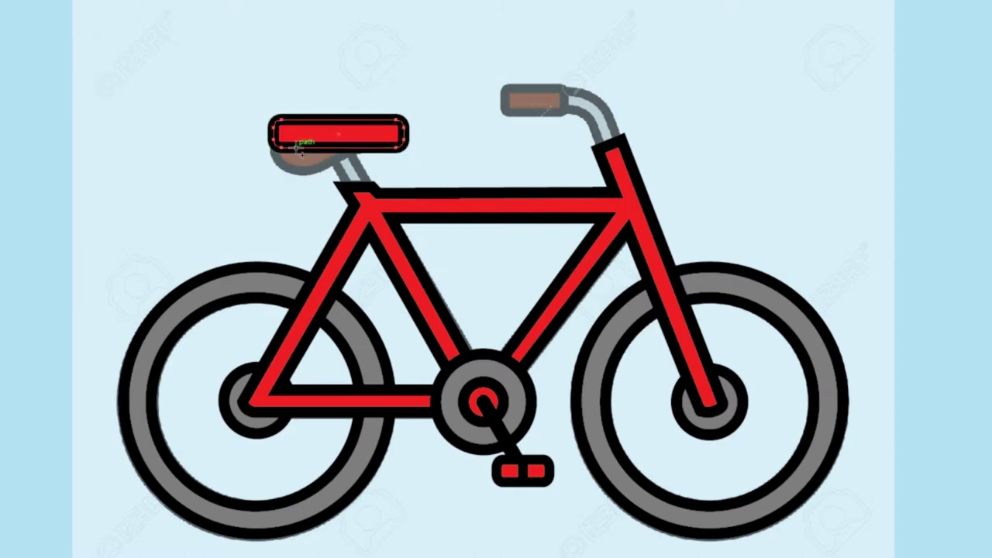
{"action": "left_click_drag", "start_coordinate": [280, 149], "coordinate": [372, 159]}
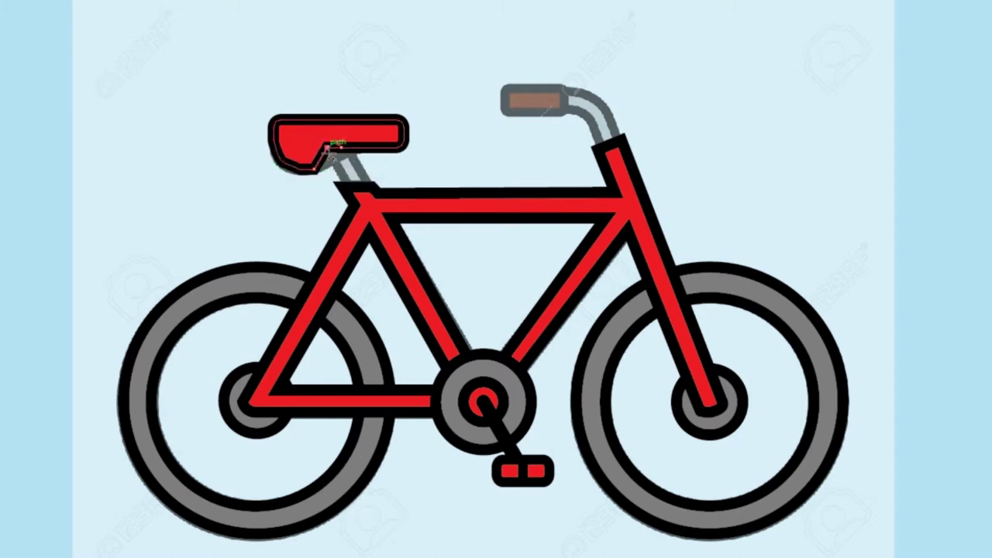
{"action": "left_click", "coordinate": [505, 147]}
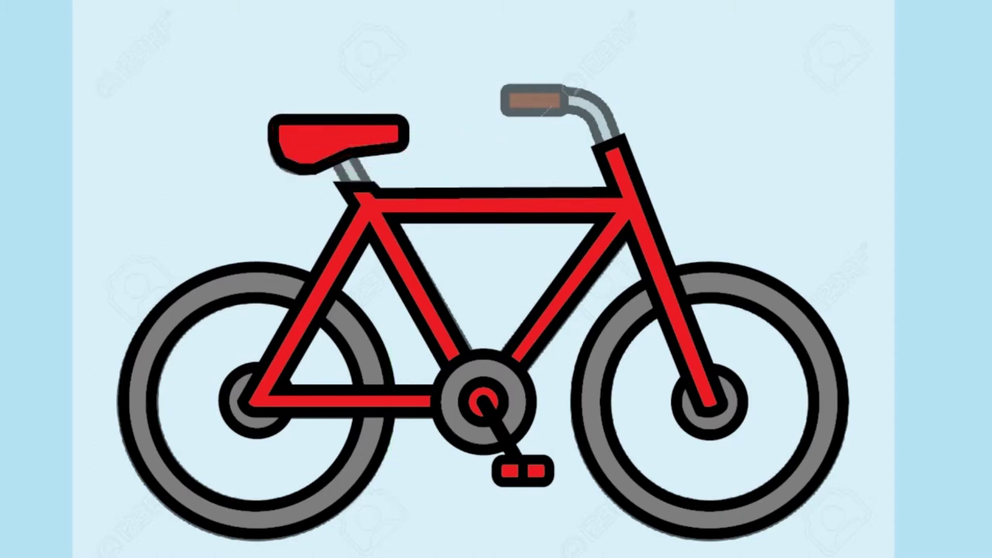
Cover the handlebar grip with a red rounded rectangle and add a long red bar top right.
{"action": "left_click_drag", "start_coordinate": [501, 86], "coordinate": [565, 115]}
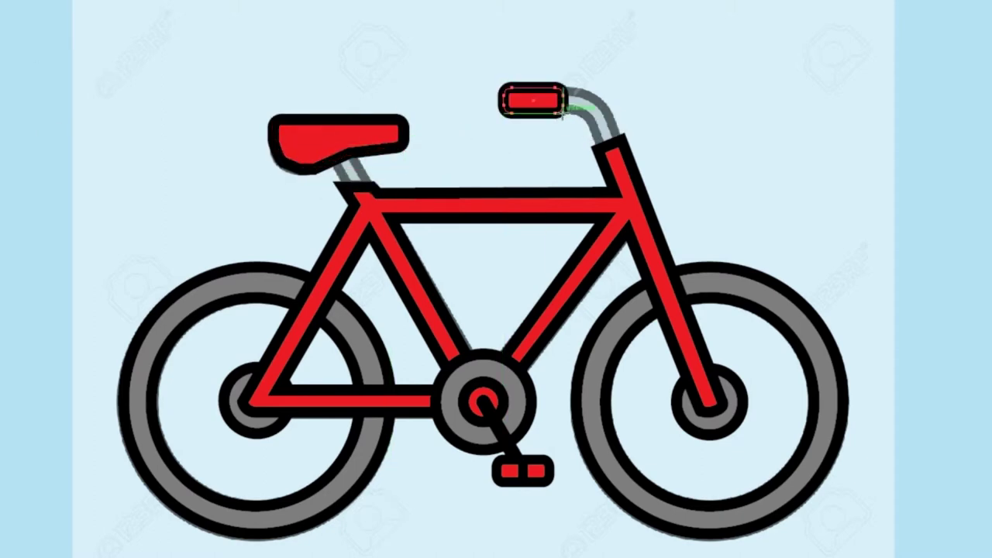
{"action": "left_click", "coordinate": [872, 252]}
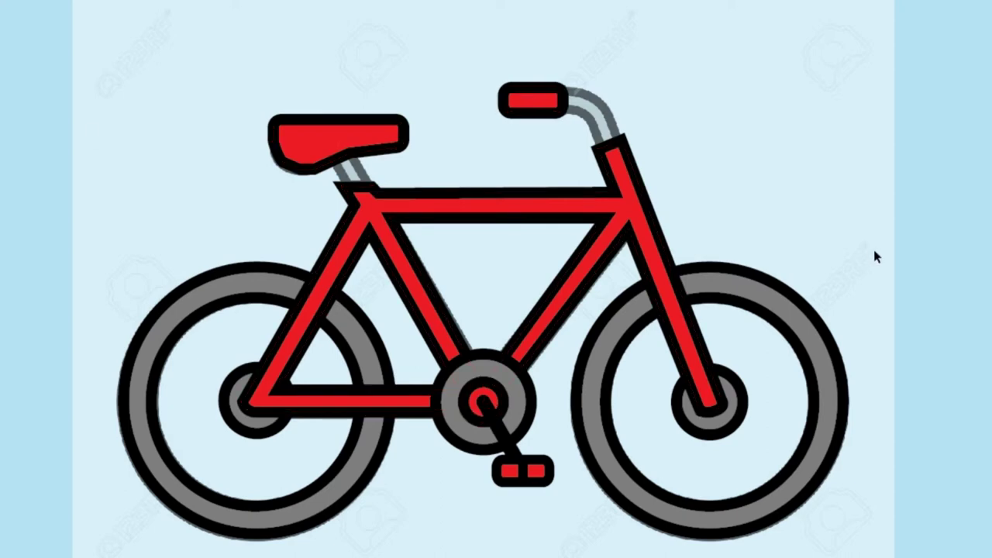
{"action": "mouse_move", "coordinate": [651, 36]}
{"action": "left_mouse_down"}
{"action": "mouse_move", "coordinate": [808, 55]}
{"action": "mouse_move", "coordinate": [810, 64]}
{"action": "left_mouse_up"}
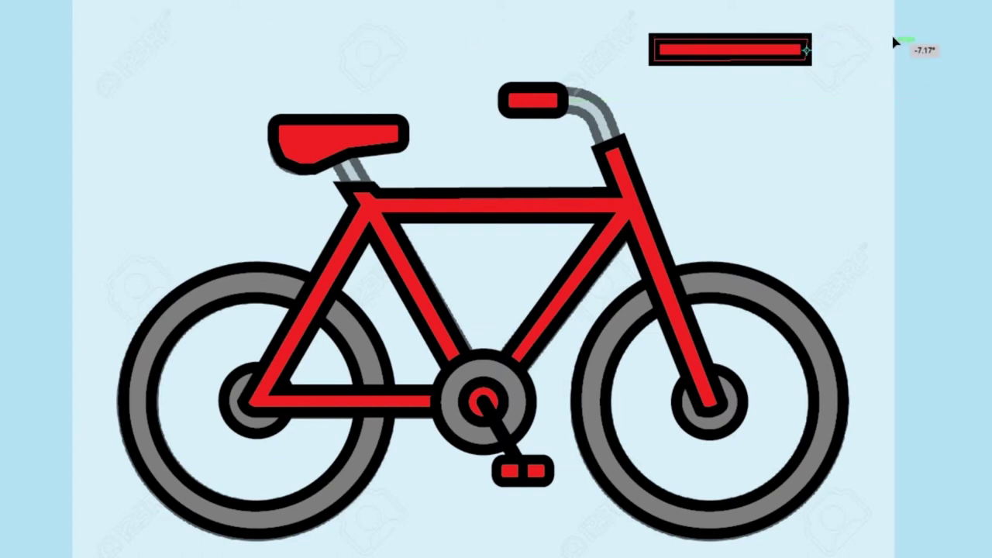
Replace the spare bar with a curved path outlined into a red handlebar bend shape.
{"action": "left_click_drag", "start_coordinate": [894, 43], "coordinate": [731, 110]}
{"action": "key", "text": "Delete"}
{"action": "key", "text": "p"}
{"action": "left_click", "coordinate": [706, 72]}
{"action": "left_click_drag", "start_coordinate": [784, 126], "coordinate": [789, 203]}
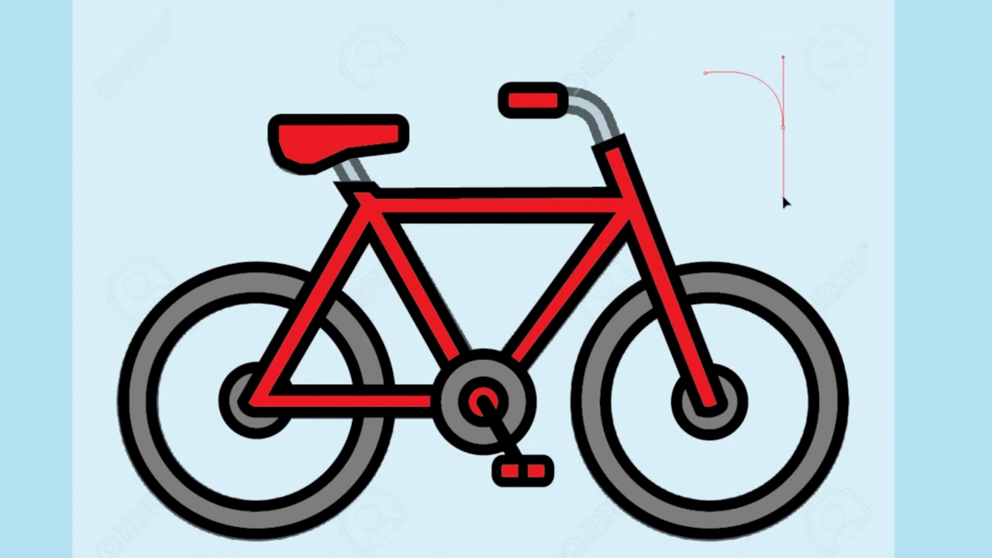
{"action": "right_click", "coordinate": [768, 78]}
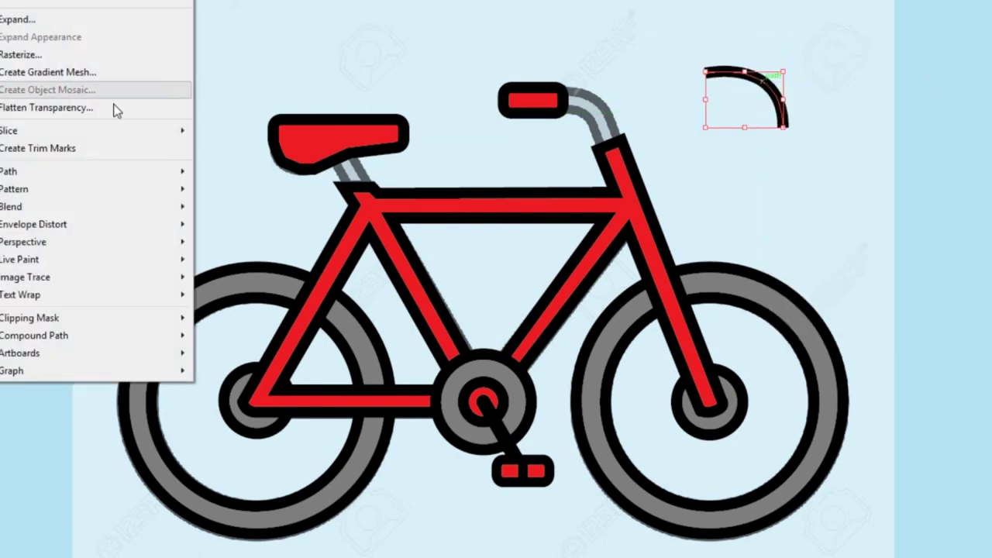
{"action": "left_click", "coordinate": [975, 323]}
Resize the red arc to fit the handlebar bend and draw a narrow seat-post rectangle.
{"action": "left_click", "coordinate": [775, 85]}
{"action": "mouse_move", "coordinate": [791, 130]}
{"action": "left_mouse_down"}
{"action": "mouse_move", "coordinate": [779, 120]}
{"action": "mouse_move", "coordinate": [619, 154]}
{"action": "left_mouse_up"}
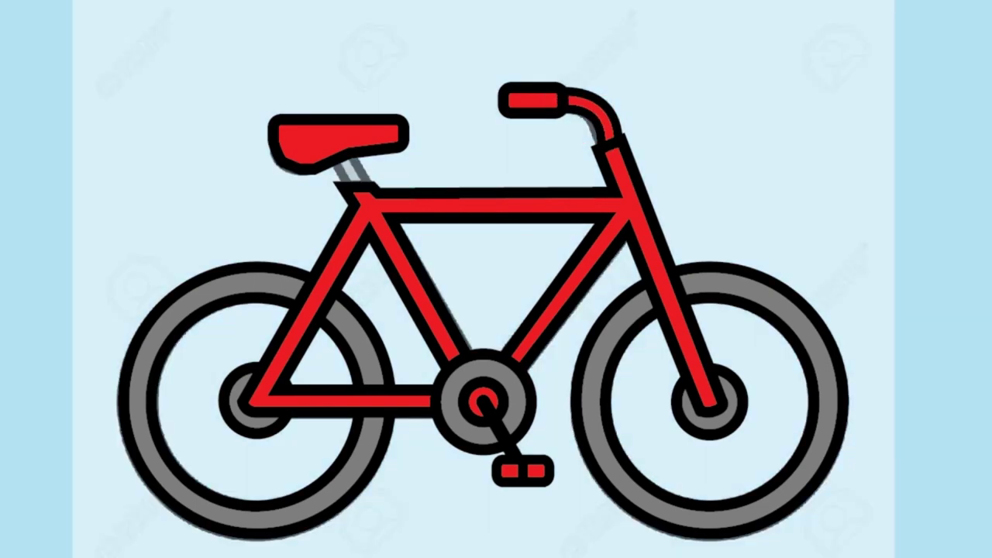
{"action": "left_click_drag", "start_coordinate": [333, 171], "coordinate": [353, 203]}
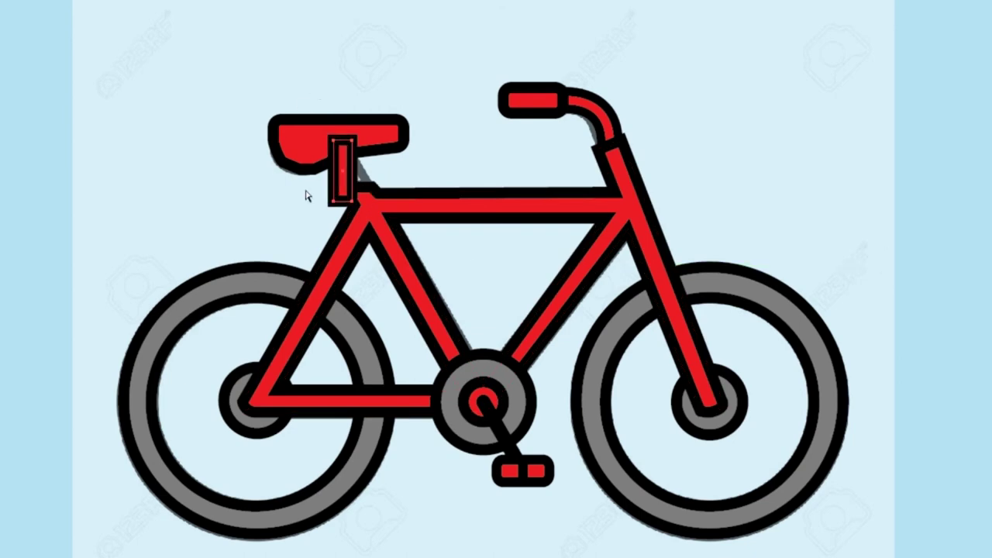
Slant the seat post, send it behind saddle and frame, and colour it and the handlebar bend grey.
{"action": "left_click_drag", "start_coordinate": [334, 203], "coordinate": [374, 203]}
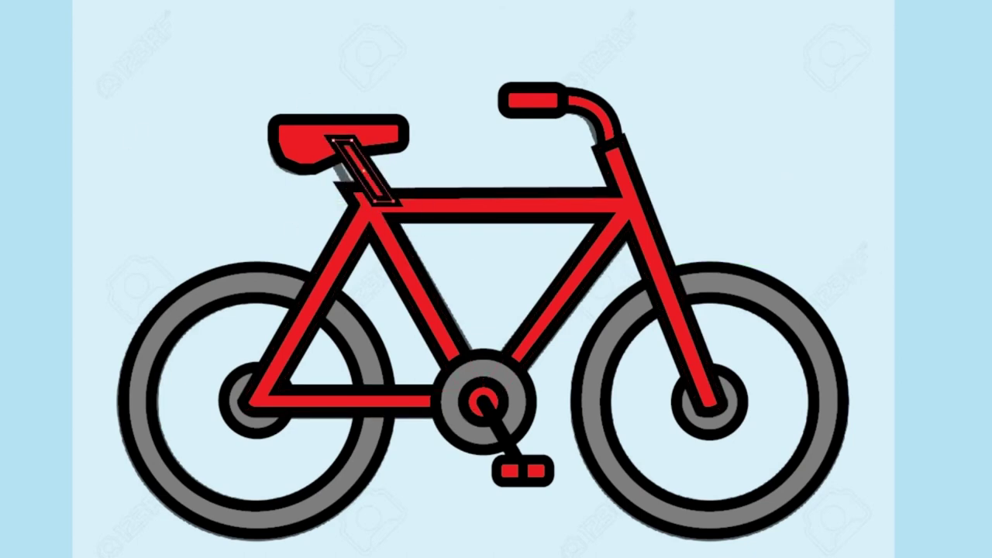
{"action": "key", "text": "ctrl+["}
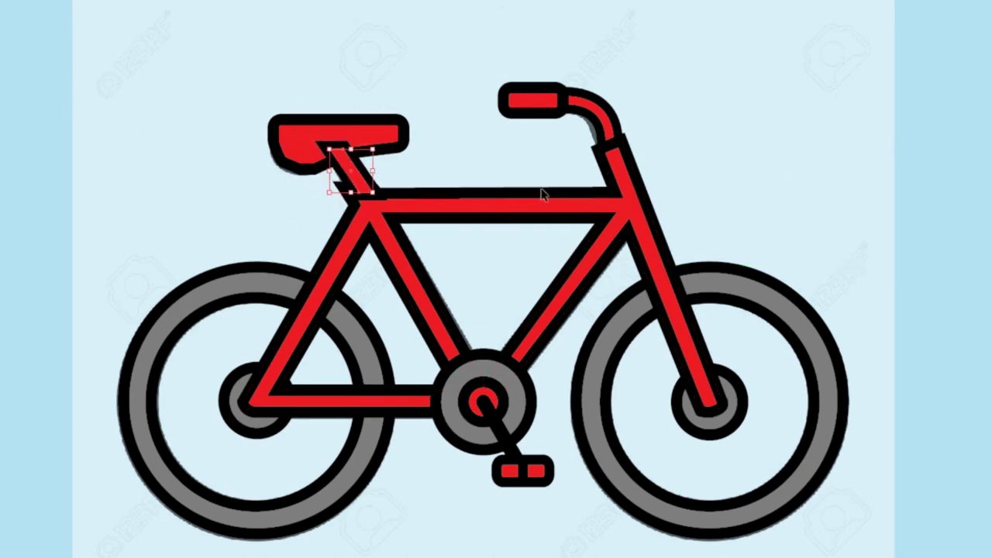
{"action": "key", "text": "Left"}
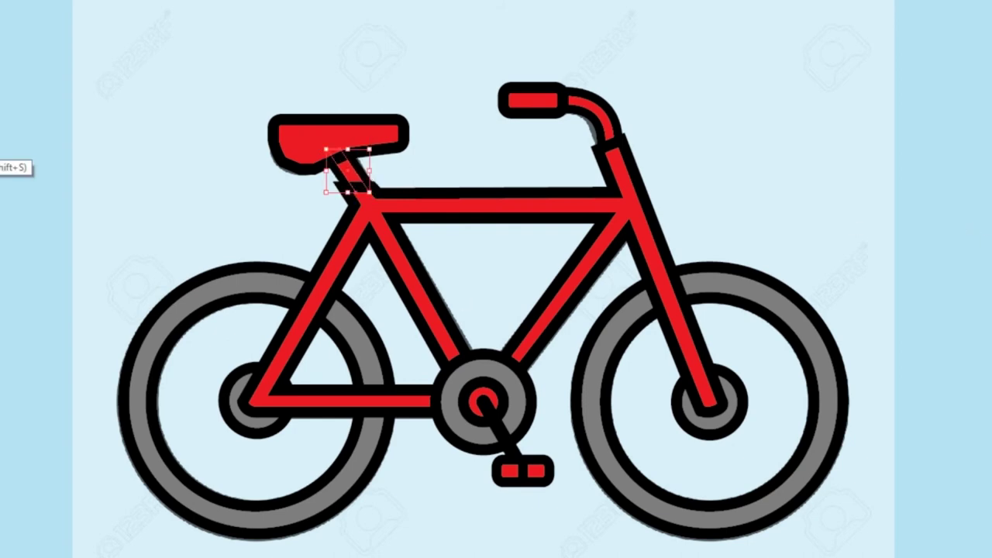
{"action": "left_click", "coordinate": [139, 399]}
{"action": "left_click", "coordinate": [593, 113]}
{"action": "left_click", "coordinate": [140, 399]}
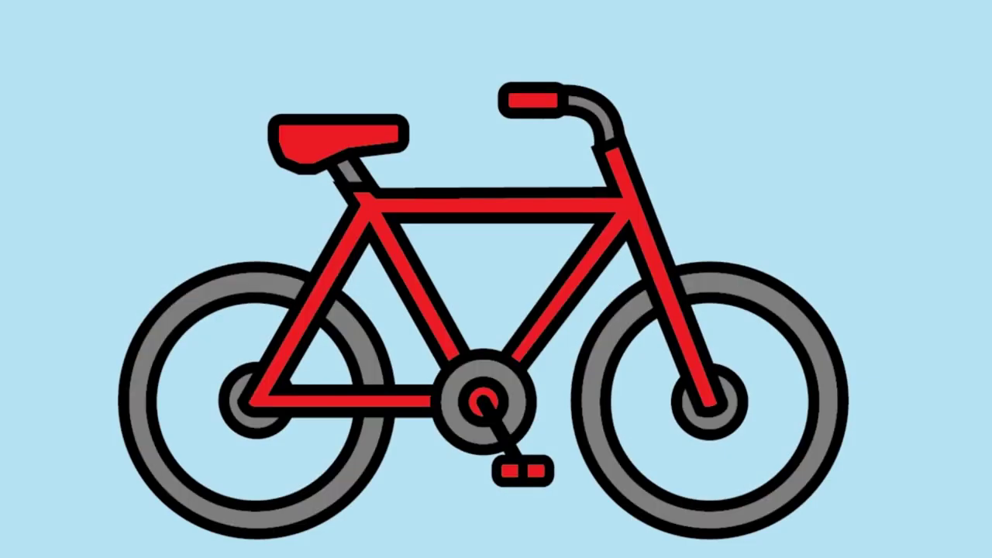
Rotate the whole traced bicycle so its front wheel tilts up above the rear wheel.
{"action": "mouse_move", "coordinate": [848, 84]}
{"action": "left_mouse_down"}
{"action": "mouse_move", "coordinate": [833, 47]}
{"action": "mouse_move", "coordinate": [964, 100]}
{"action": "left_mouse_up"}
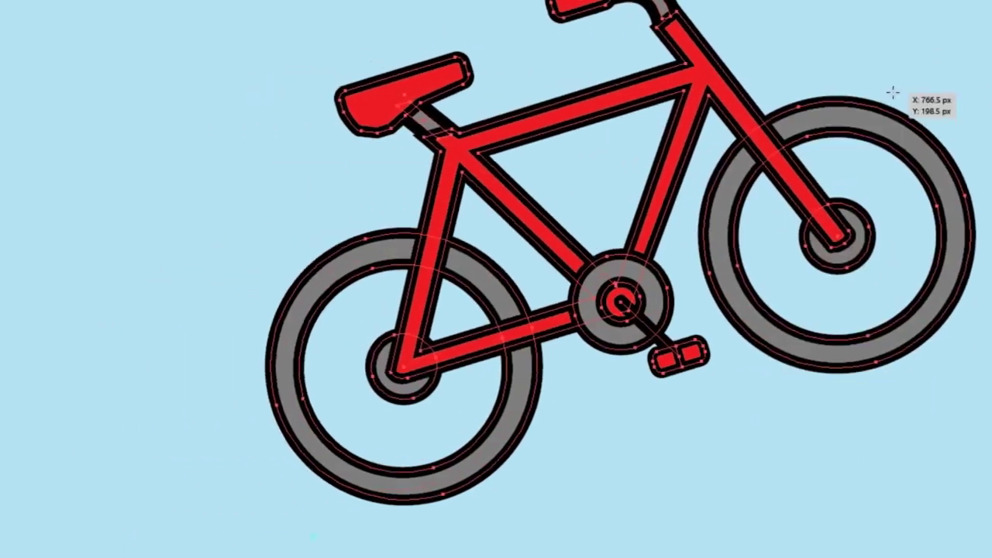